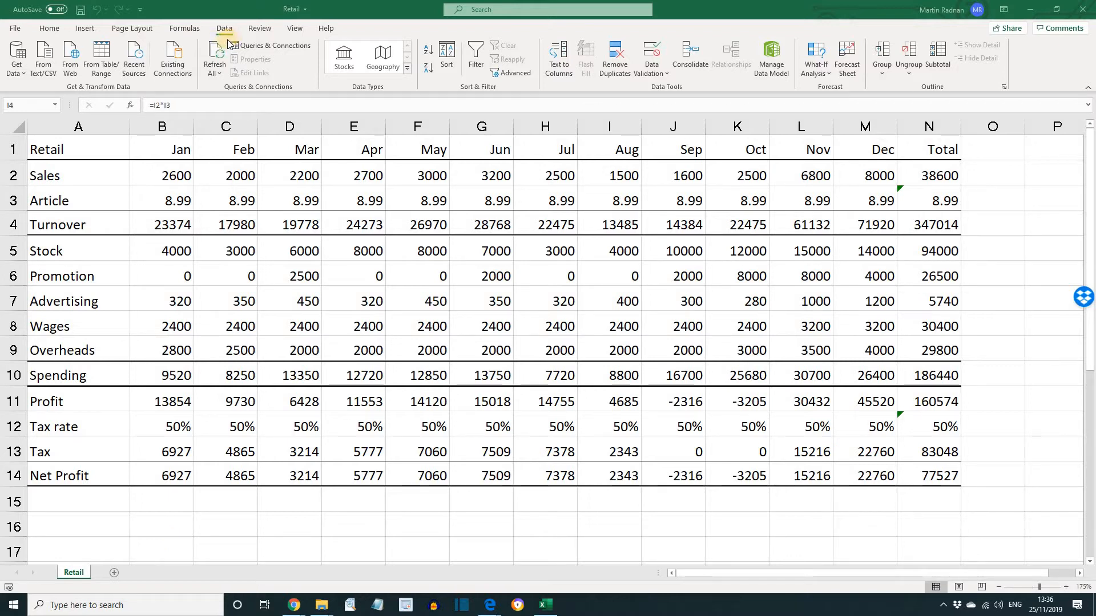
# Apply an Auto Outline to the Retail worksheet data
pyautogui.click(882, 76)
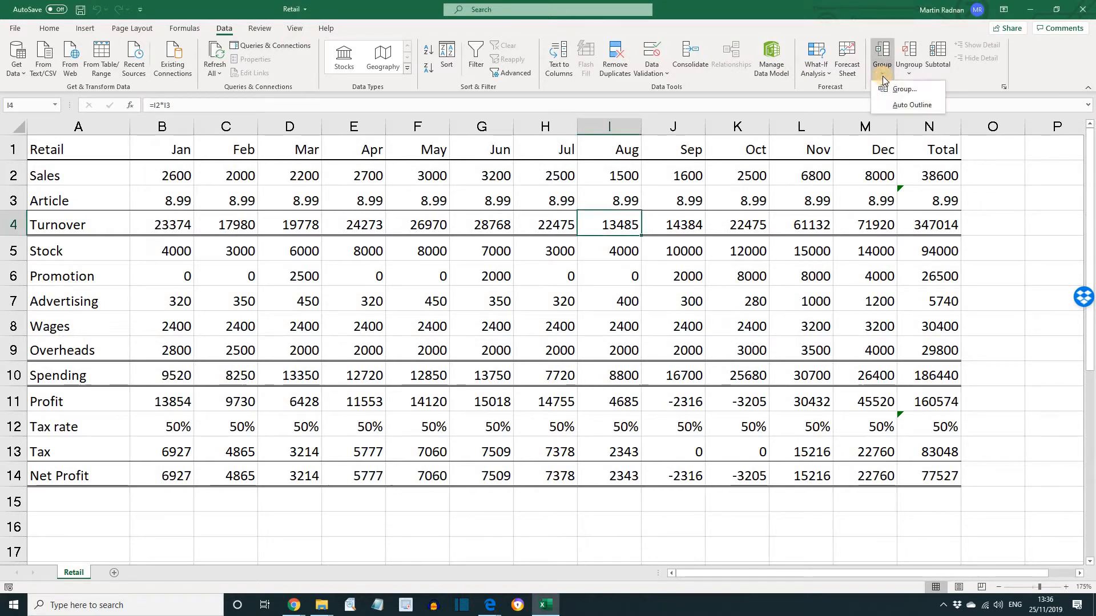
pyautogui.click(906, 108)
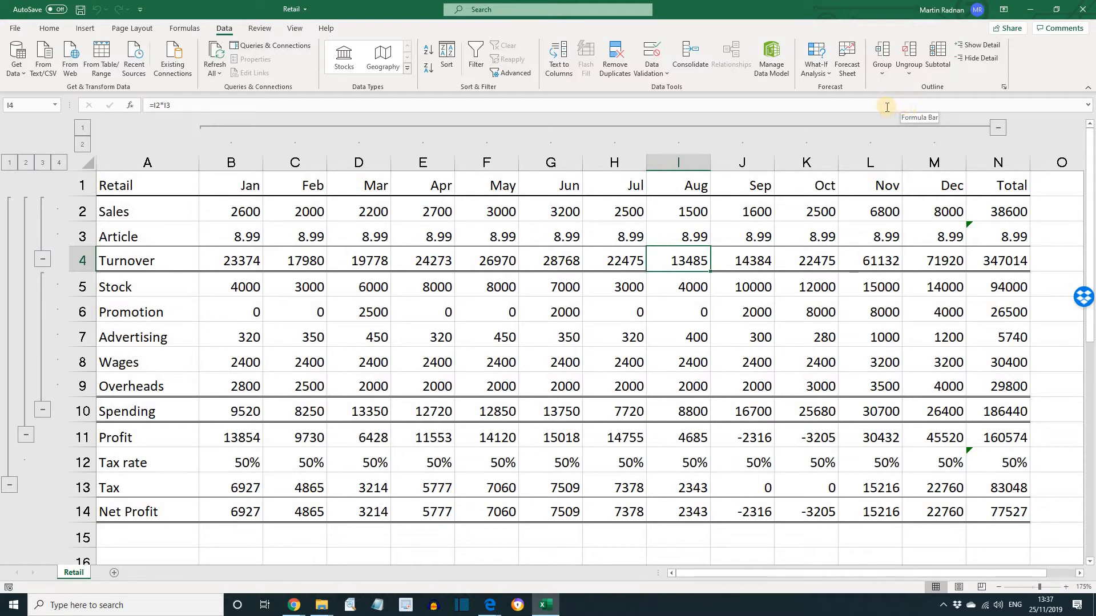
pyautogui.click(56, 28)
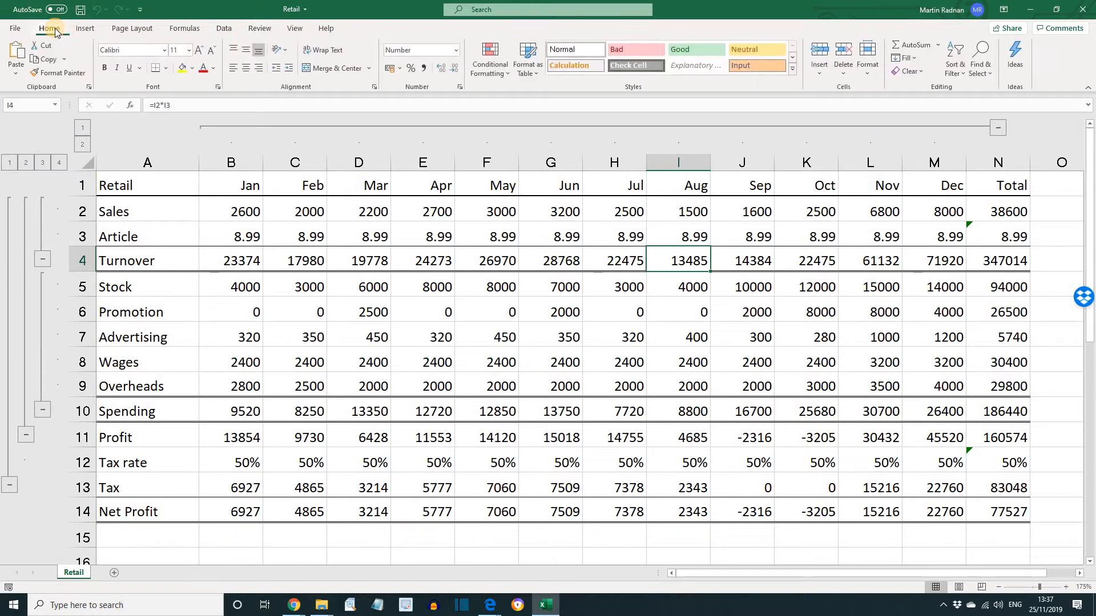
pyautogui.click(508, 74)
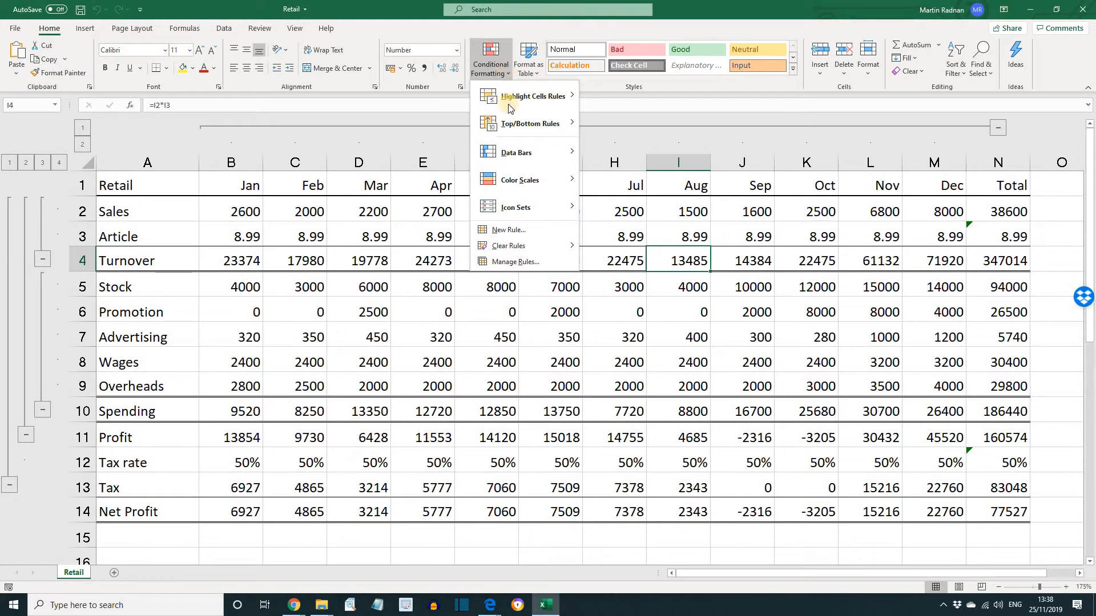
pyautogui.moveTo(549, 252)
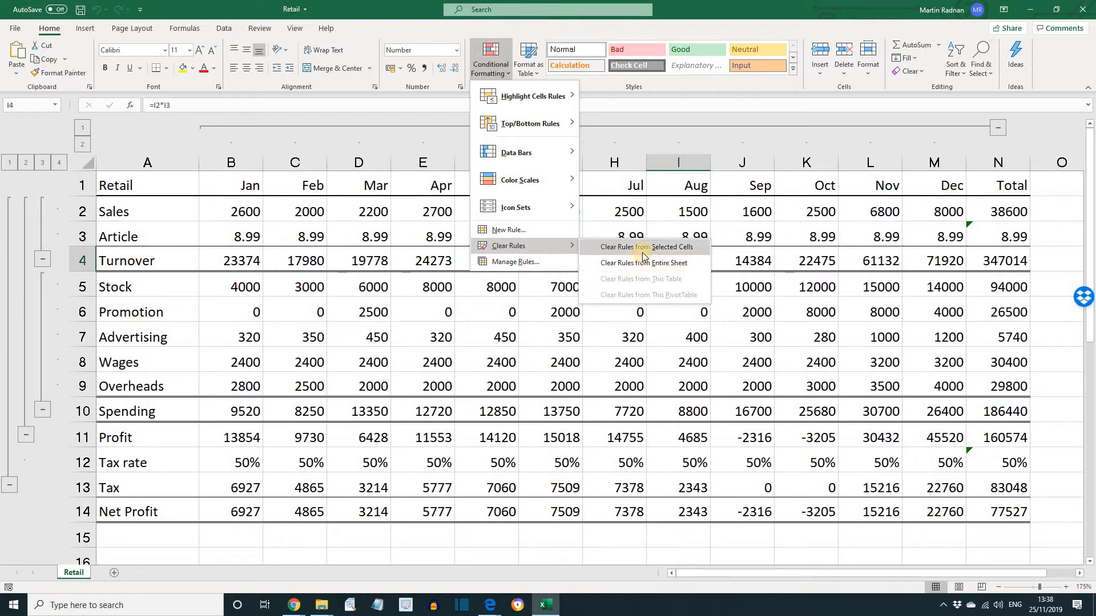
pyautogui.click(639, 92)
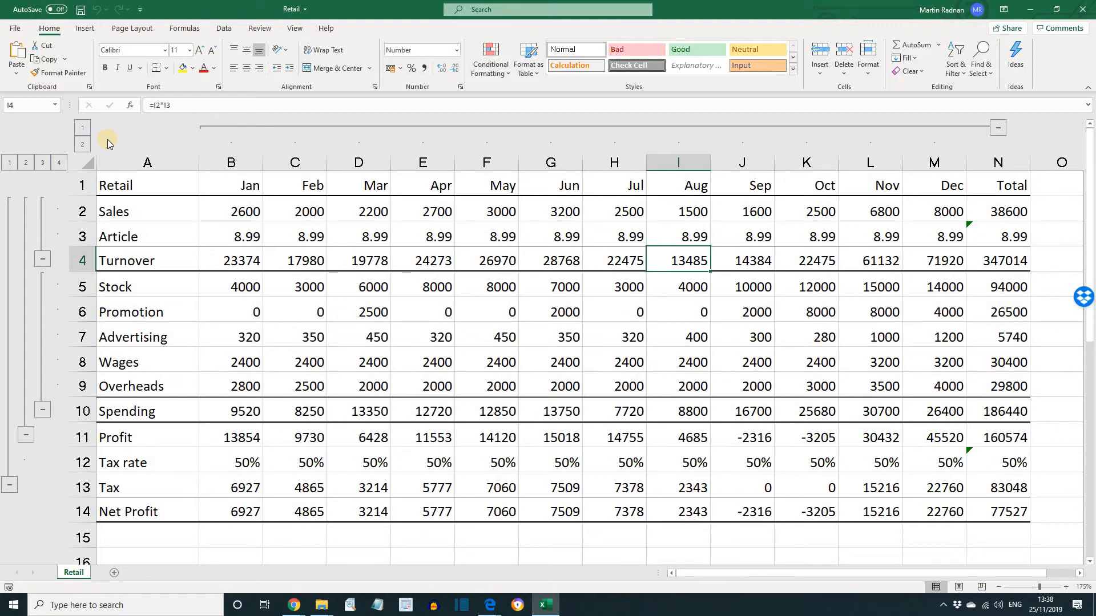
# Collapse the outline so only the header, Tax and Net Profit rows and the Total column are shown
pyautogui.click(40, 164)
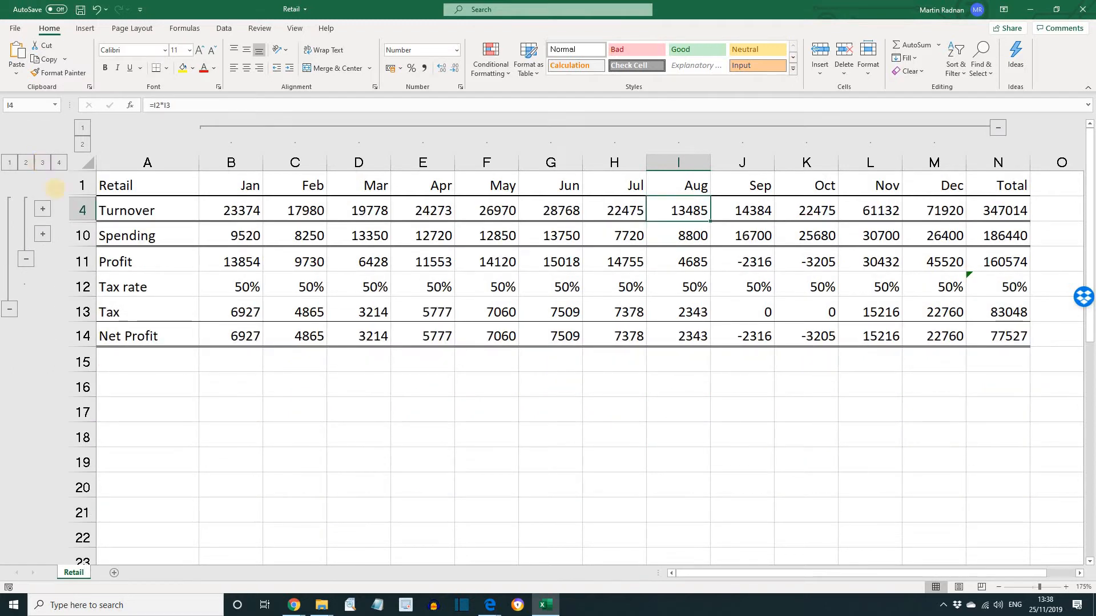
pyautogui.click(9, 310)
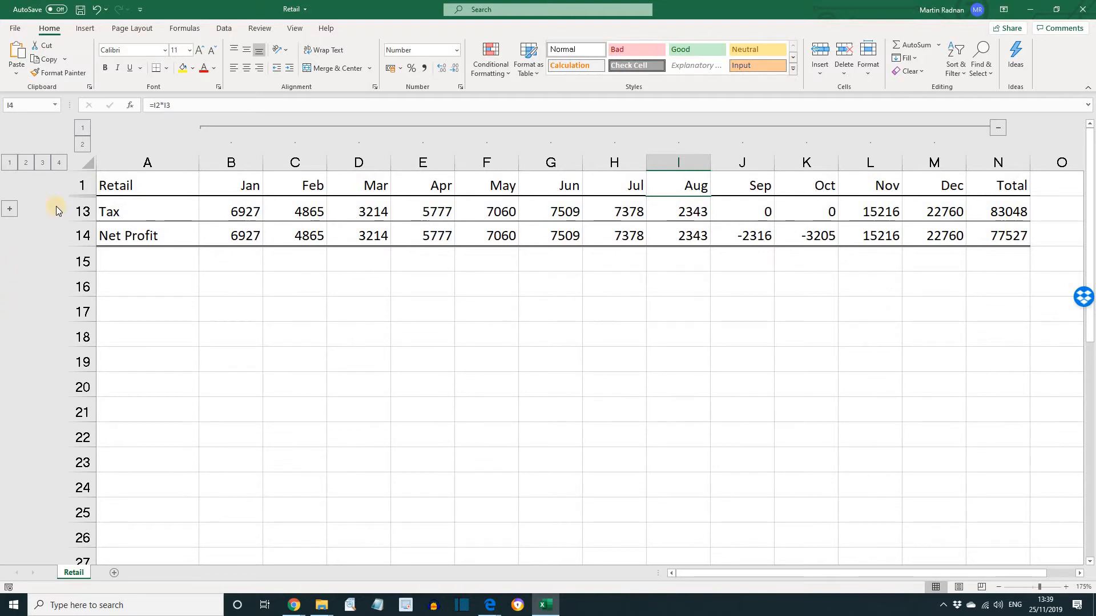
pyautogui.click(82, 127)
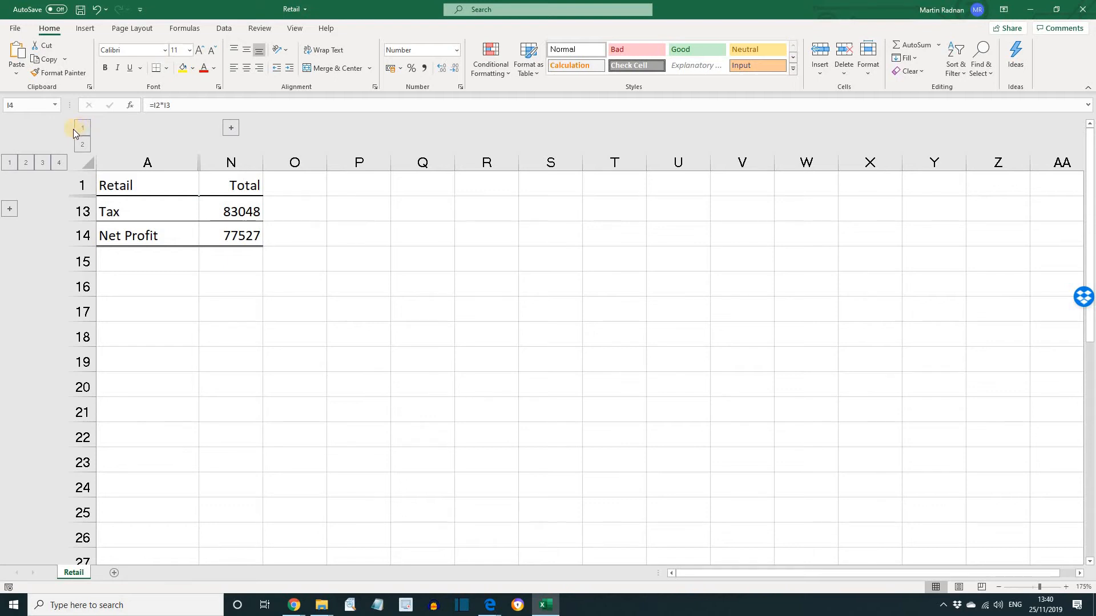
# Expand the row outline to level 3 and collapse the group ending at the Profit row
pyautogui.click(42, 163)
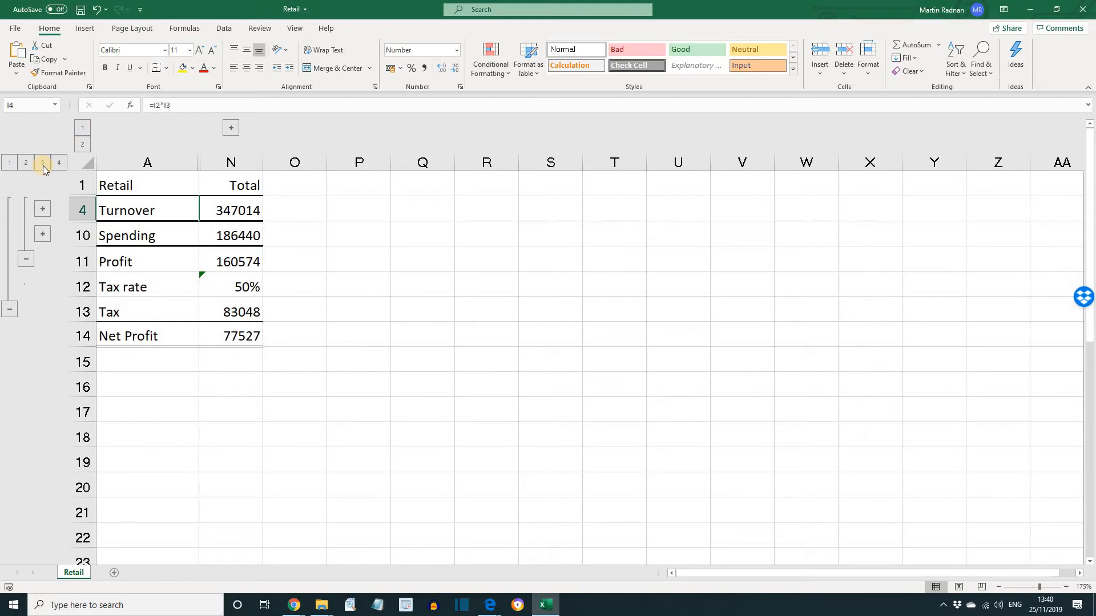
pyautogui.click(24, 259)
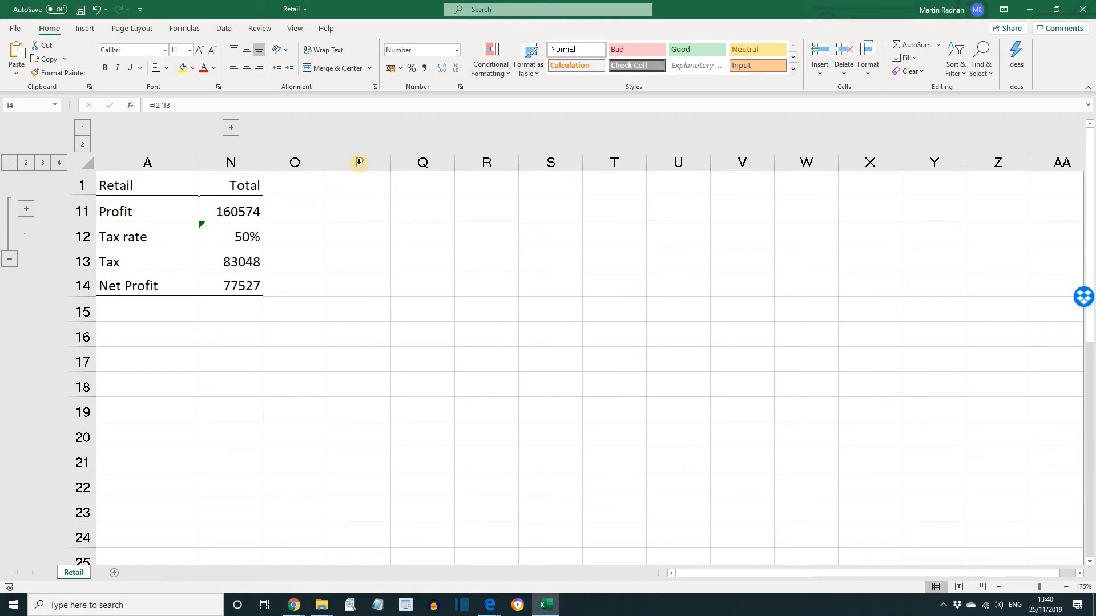
# Clear the entire outline from the worksheet
pyautogui.click(223, 30)
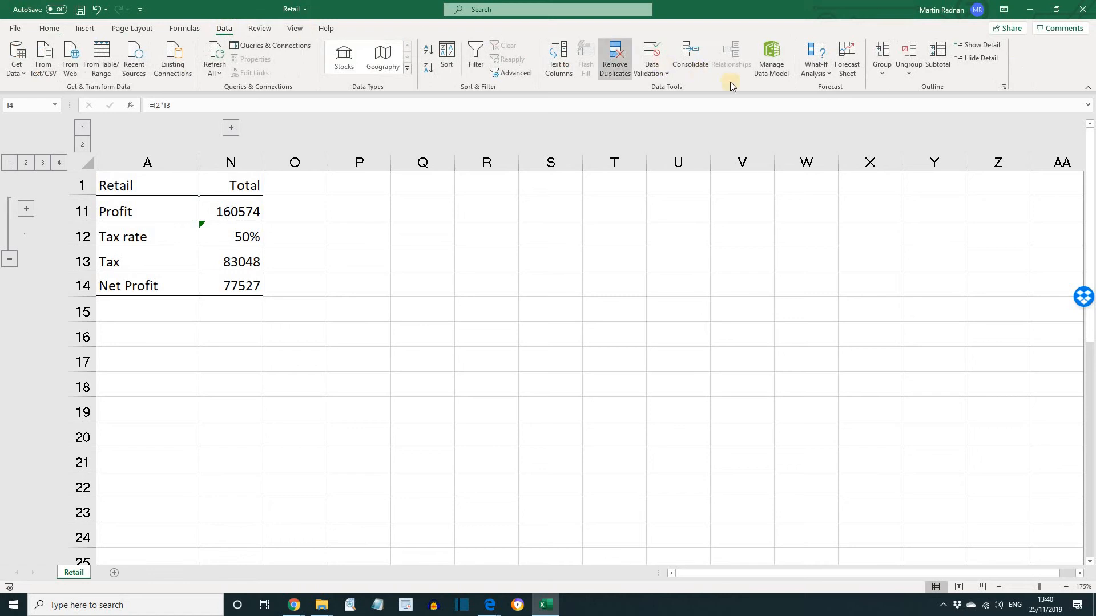
pyautogui.click(912, 72)
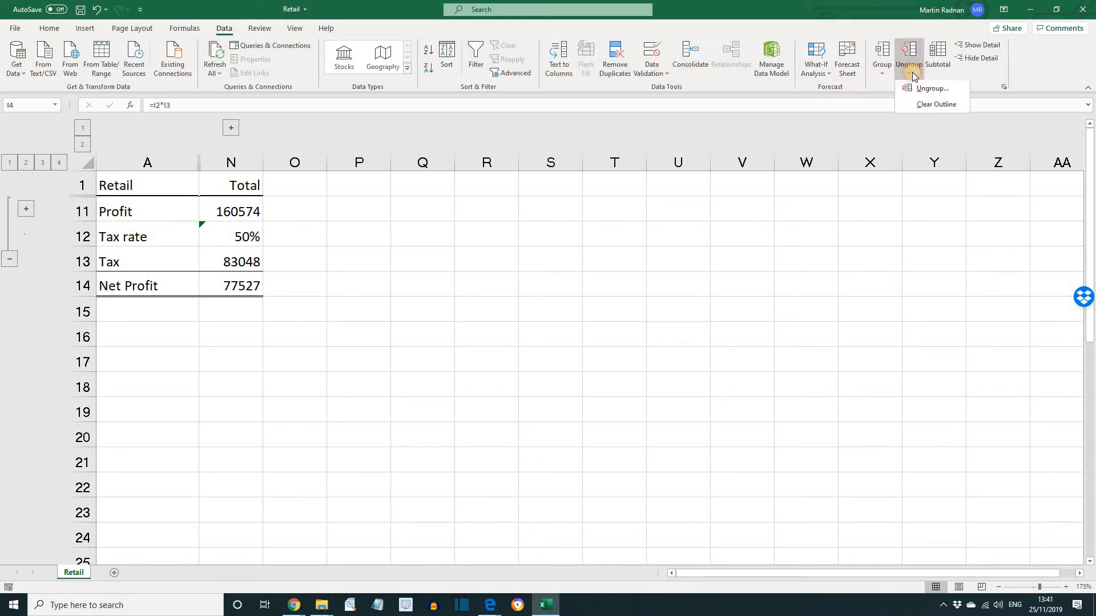
pyautogui.click(923, 106)
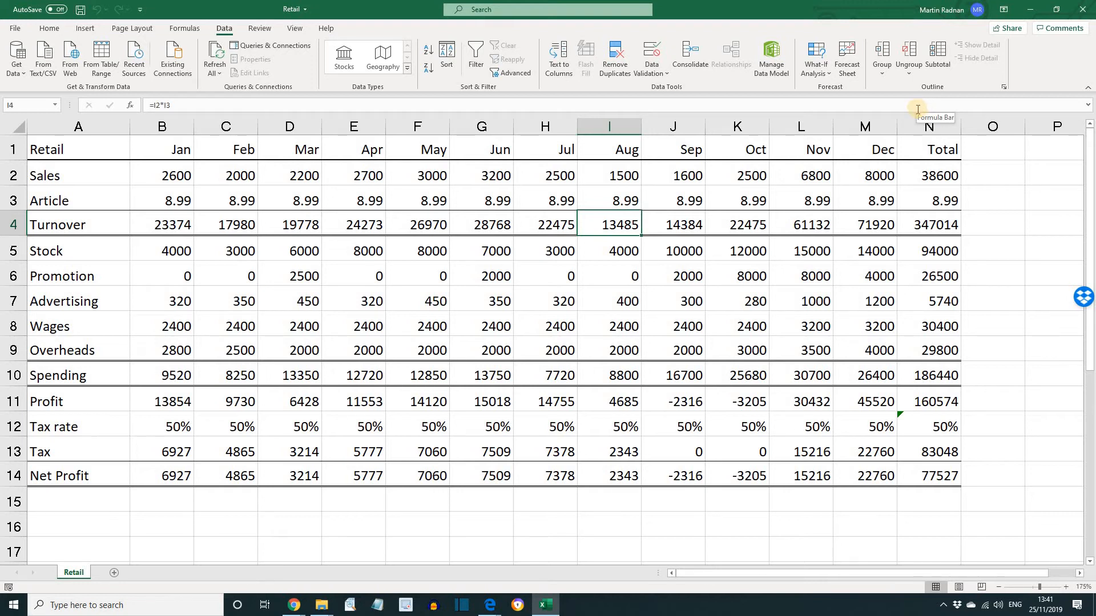
# Group rows 2 to 3, Sales and Article, under the Turnover row
pyautogui.click(296, 229)
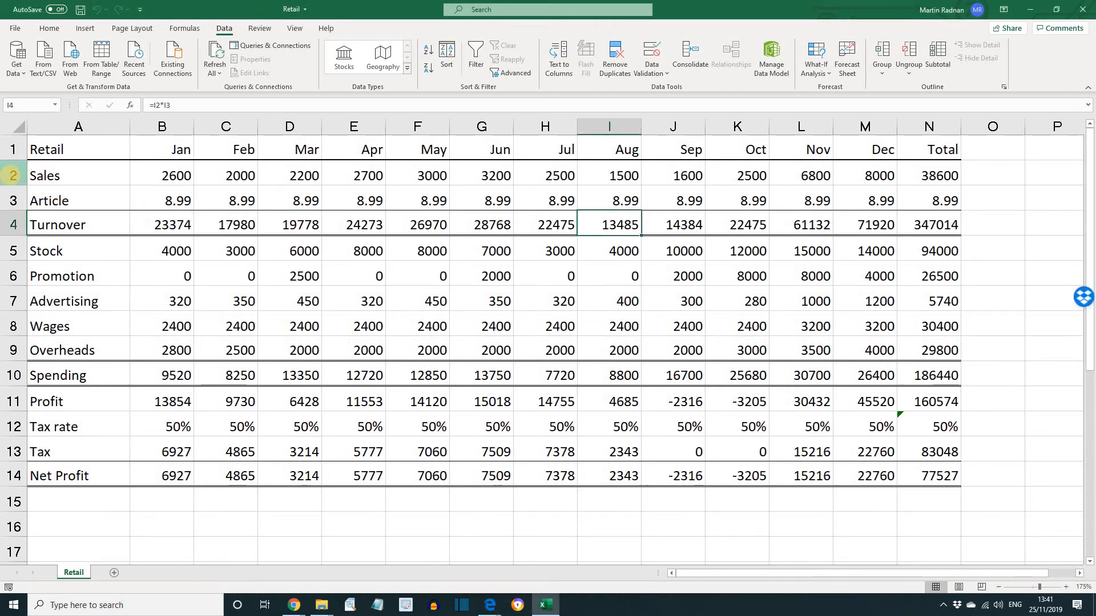
pyautogui.click(10, 177)
pyautogui.moveTo(11, 177); pyautogui.dragTo(13, 199)
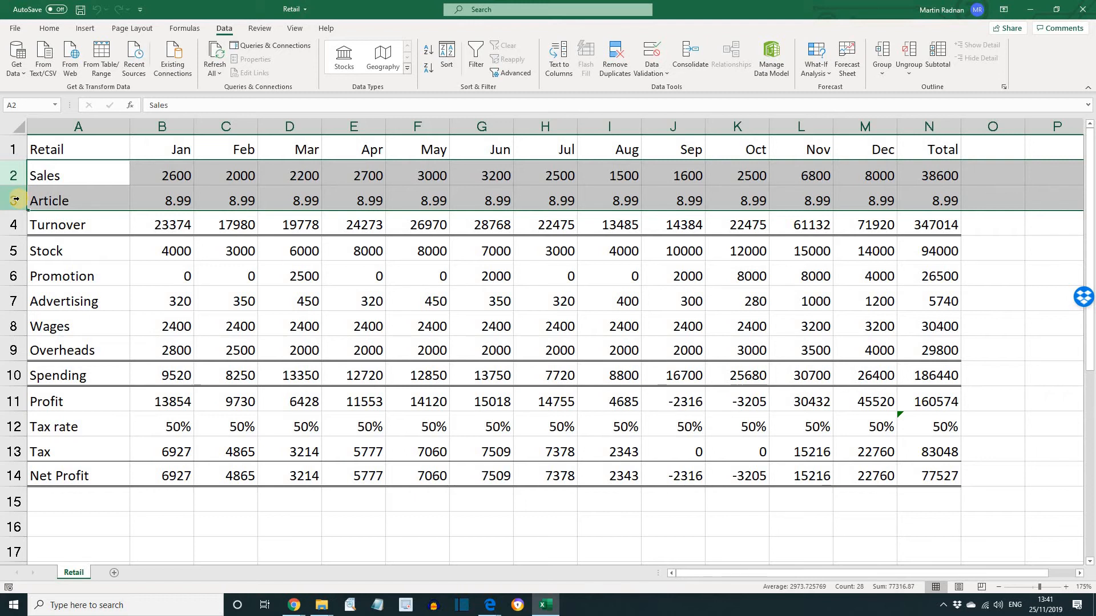
pyautogui.click(883, 58)
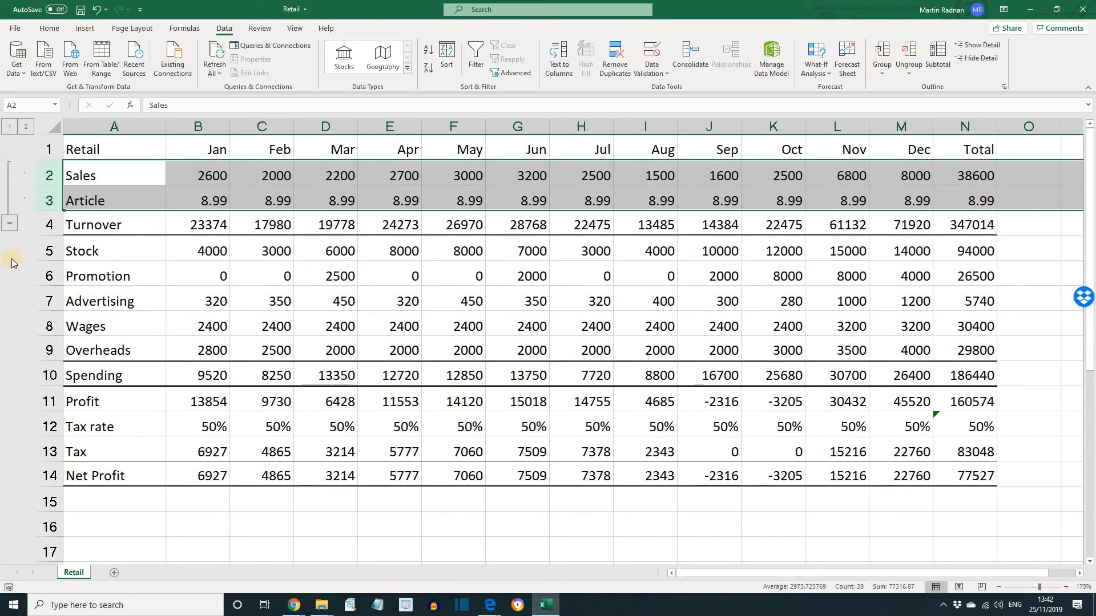
# Group rows 5 to 9, from Stock to Overheads, under the Spending row
pyautogui.click(47, 257)
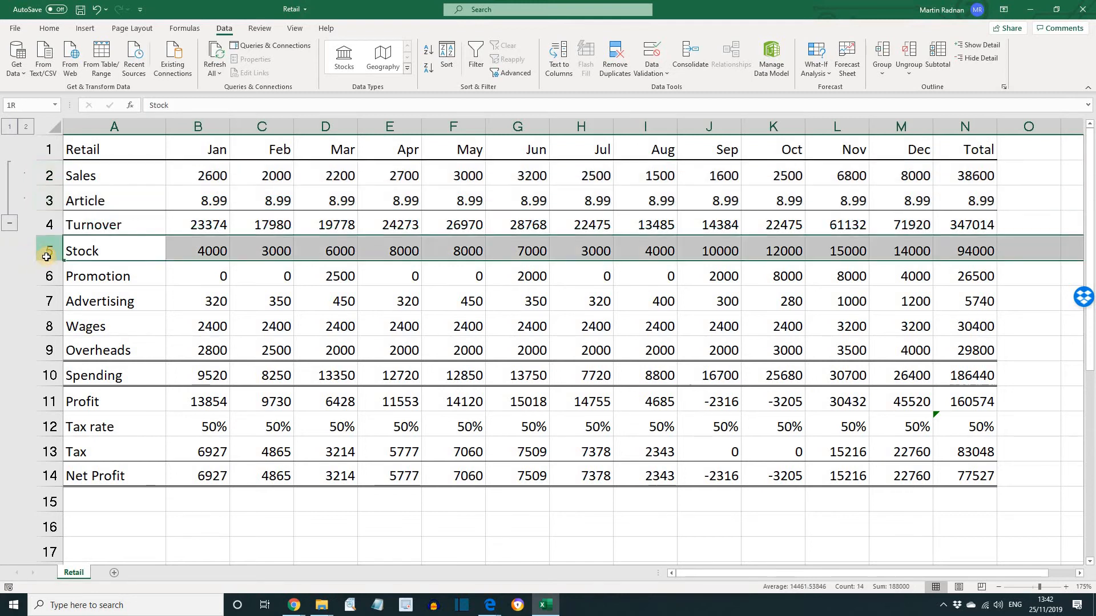
pyautogui.moveTo(47, 257); pyautogui.dragTo(49, 350)
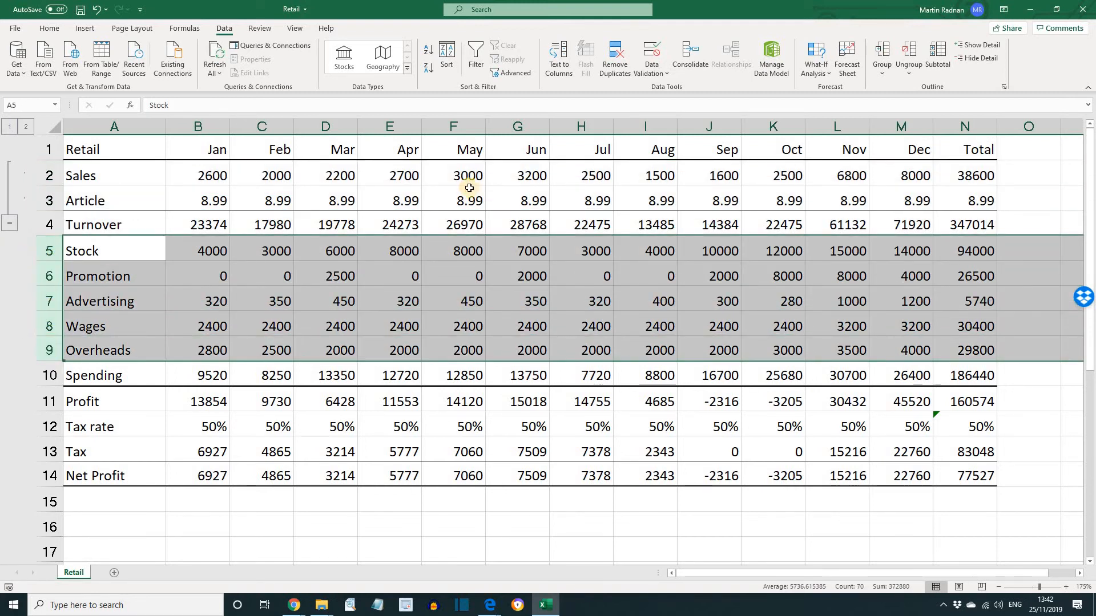
pyautogui.click(881, 54)
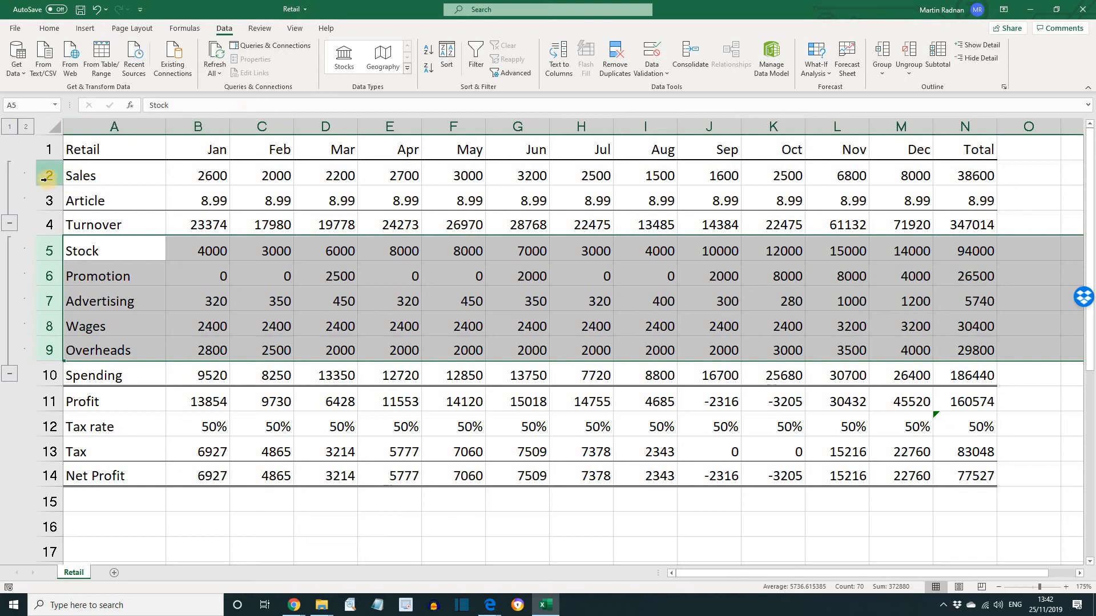
# Group rows 2 to 13, from Sales to Tax, into an outer group under Net Profit
pyautogui.moveTo(44, 179); pyautogui.dragTo(54, 446)
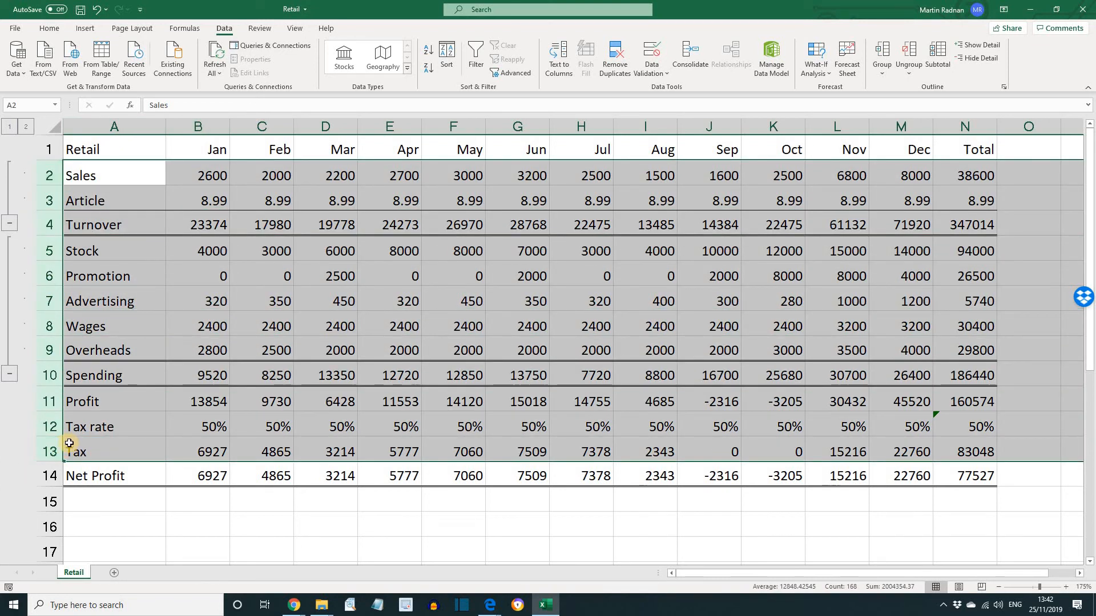
pyautogui.click(881, 54)
pyautogui.click(226, 175)
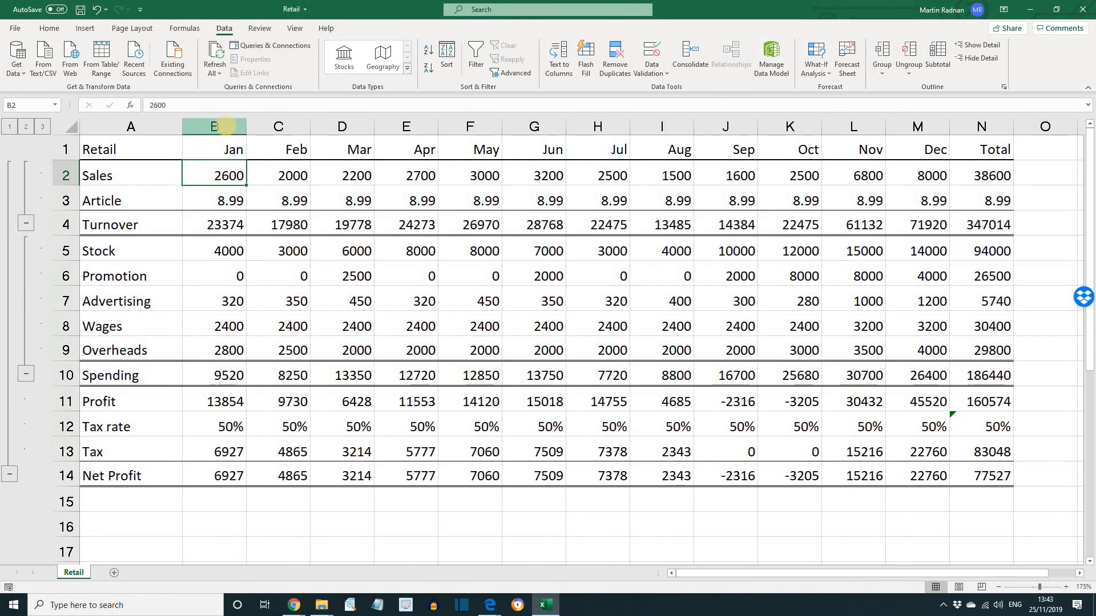
# Group the month columns B to M, from Jan to Dec
pyautogui.moveTo(223, 126); pyautogui.dragTo(915, 146)
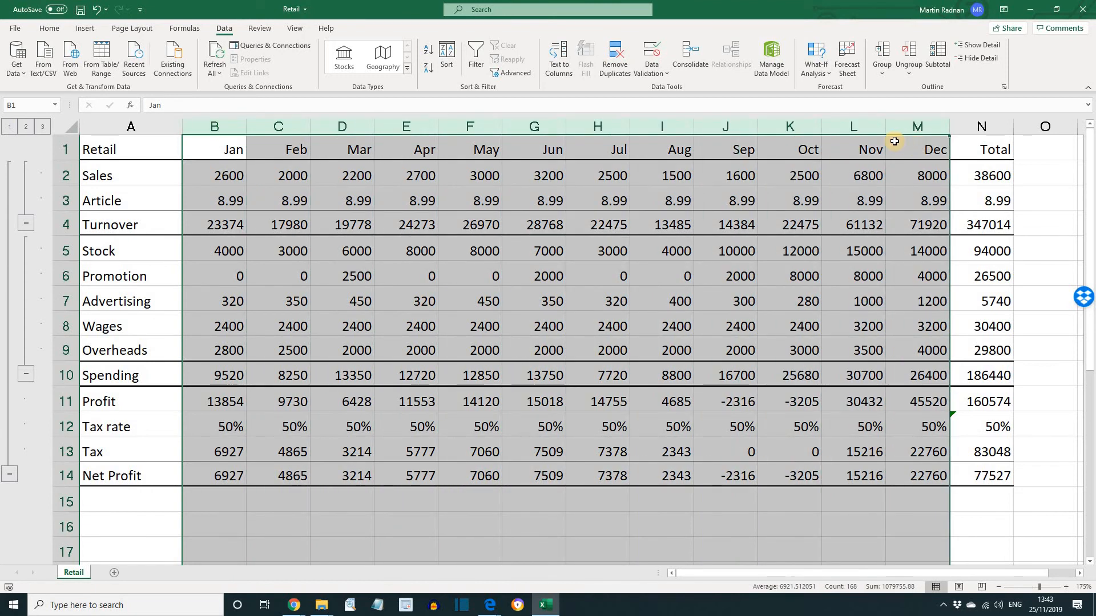
pyautogui.click(884, 53)
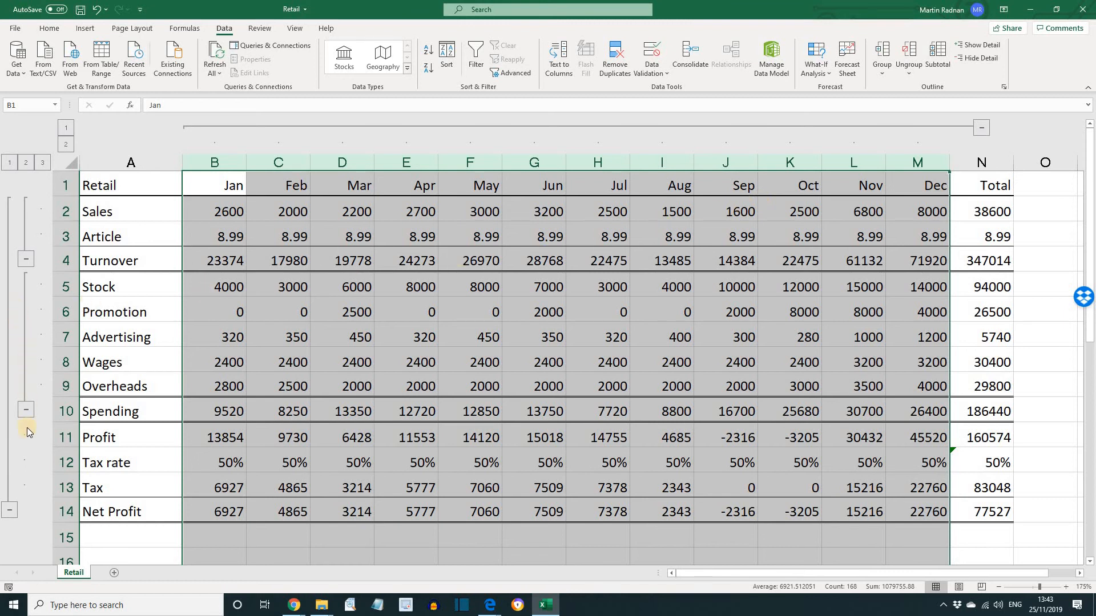
# Collapse the outer row group and the month column group, and expand both again
pyautogui.click(9, 510)
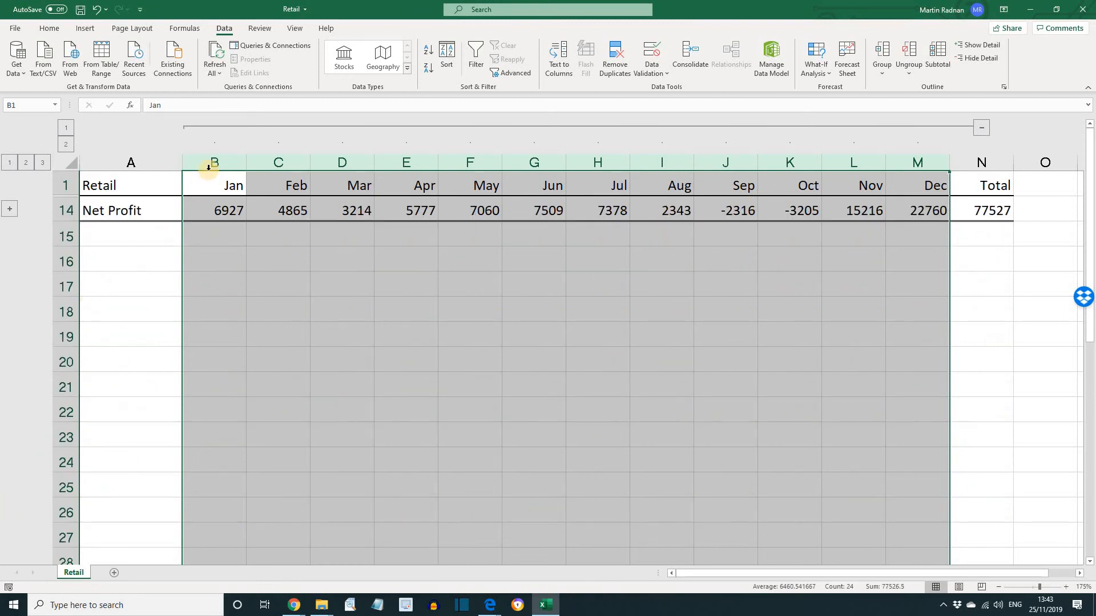
pyautogui.click(981, 127)
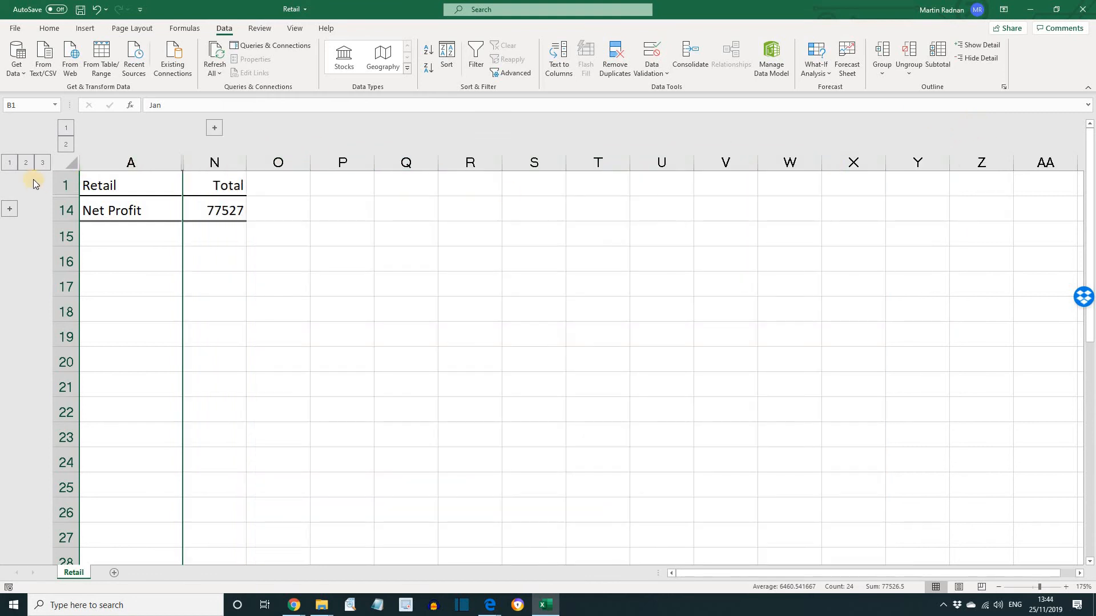
pyautogui.click(8, 212)
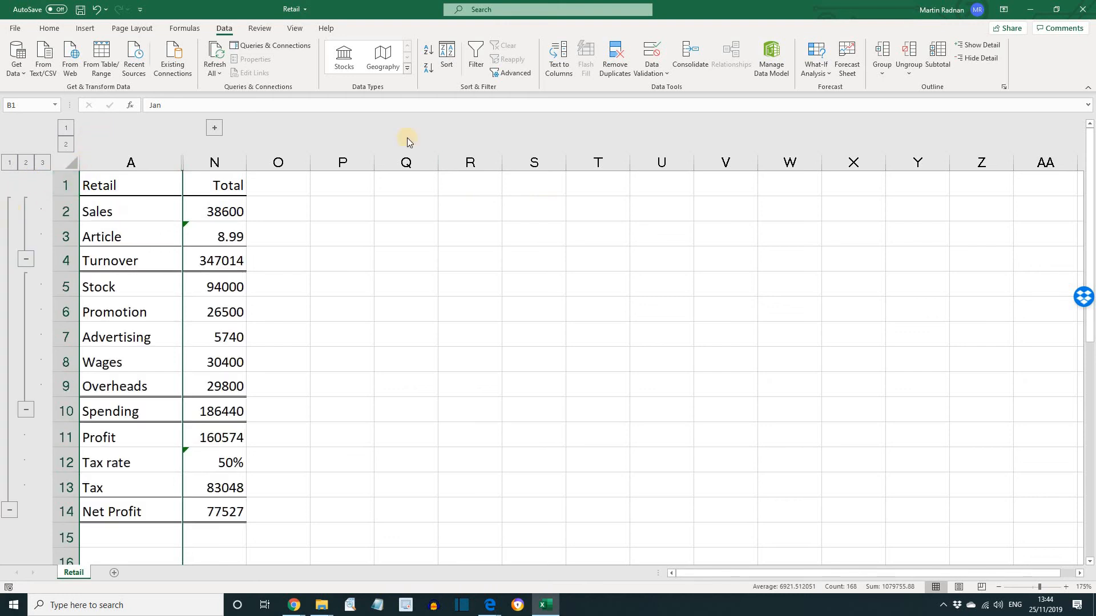
pyautogui.click(214, 129)
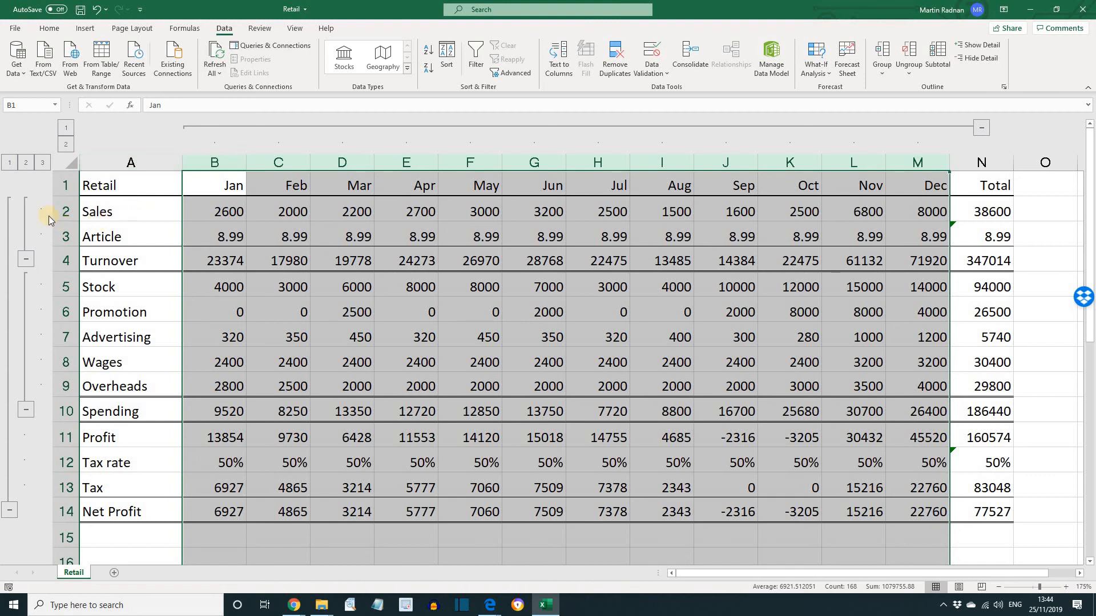
# Ungroup rows 2 to 3, Sales and Article
pyautogui.moveTo(61, 211); pyautogui.dragTo(65, 237)
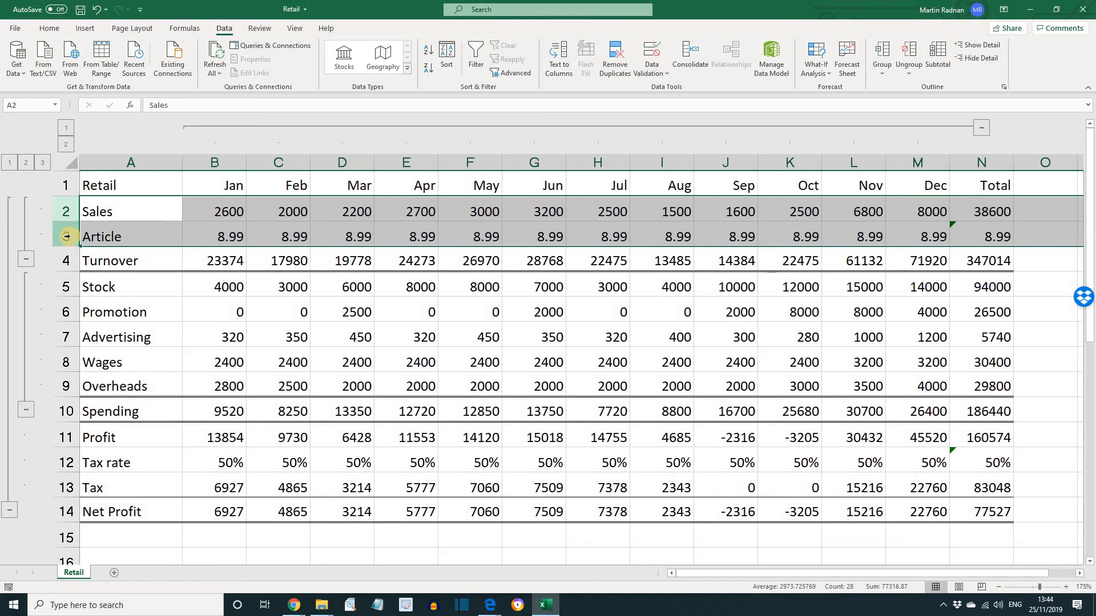
pyautogui.click(911, 61)
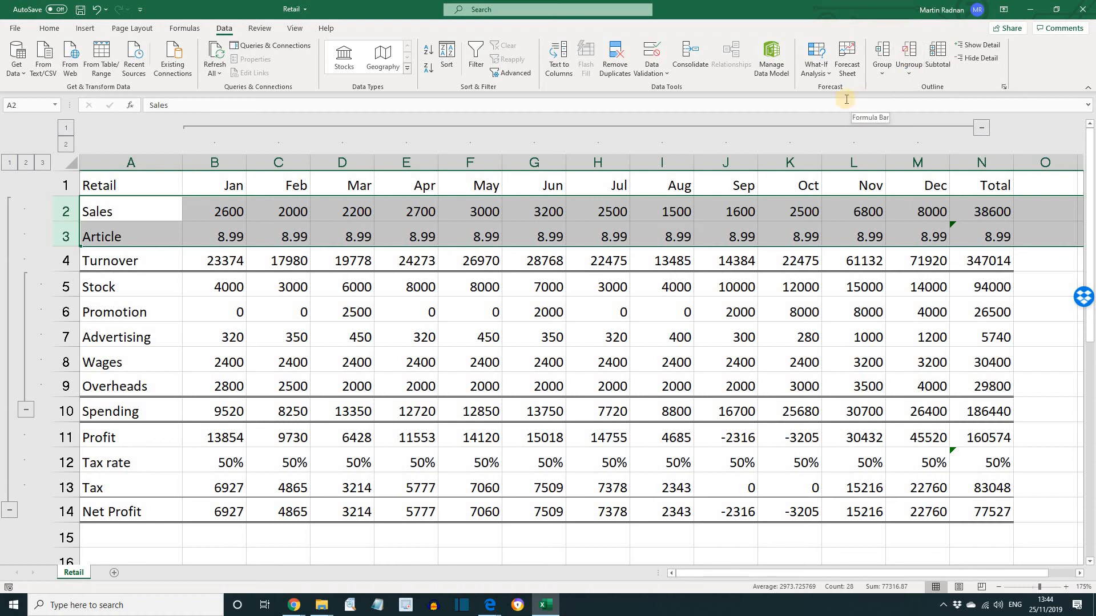
# Clear all remaining row and column groups from the sheet, starting from a single selected cell
pyautogui.click(286, 289)
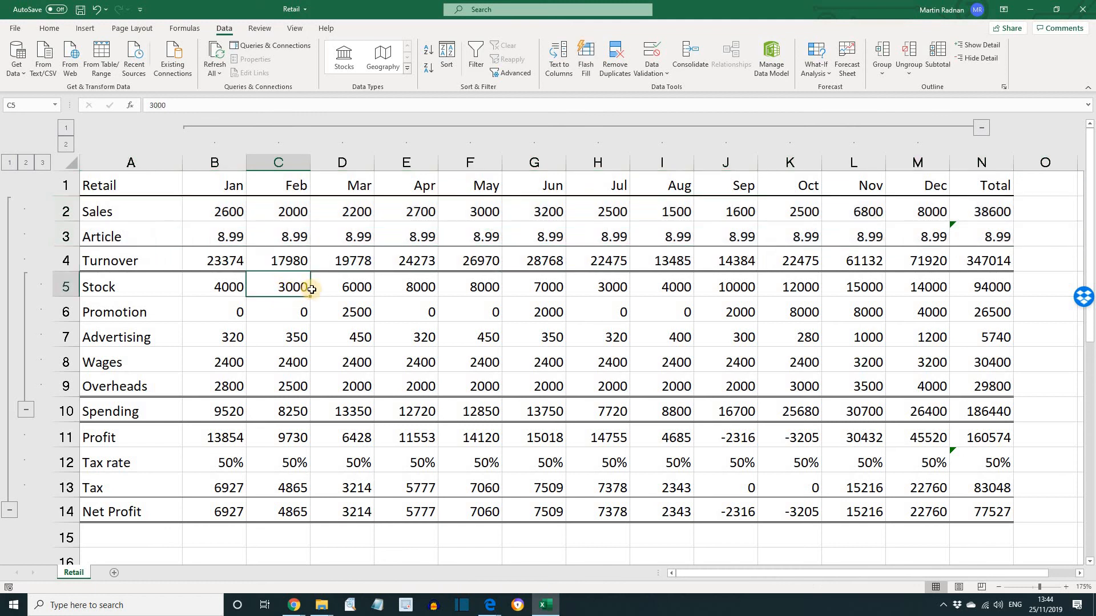
pyautogui.click(909, 77)
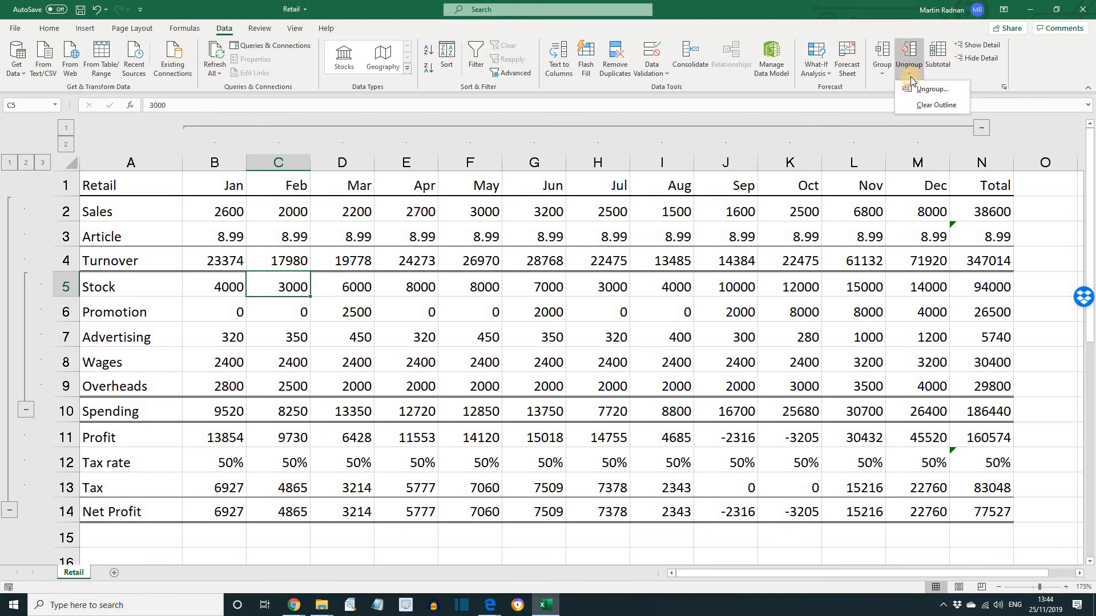
pyautogui.click(926, 107)
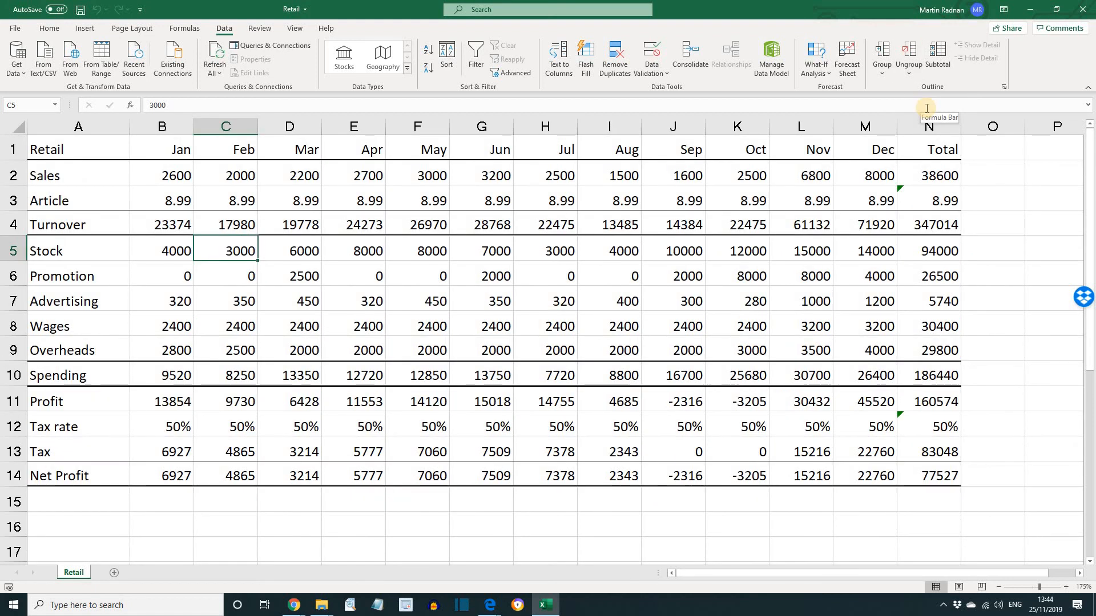